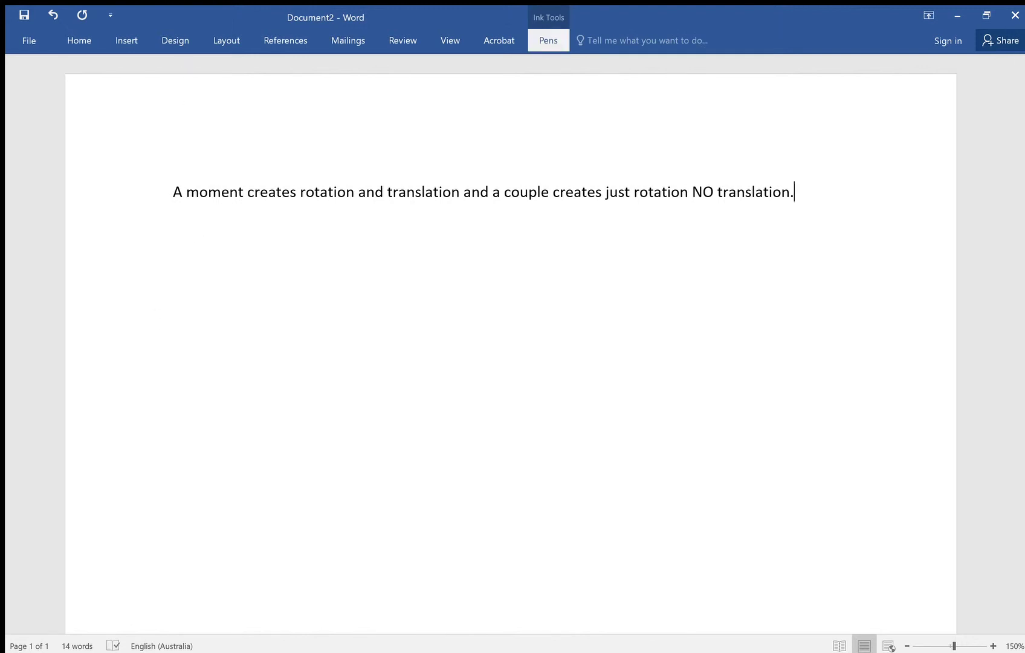
- Place the pivot point dot on the page below the moment-versus-couple sentence
left_click(157, 336)
- Ink a bar from the pivot, label it Pivot, and add a downward force arrow and curved rotation arrow
left_click_drag(164, 344, 305, 344)
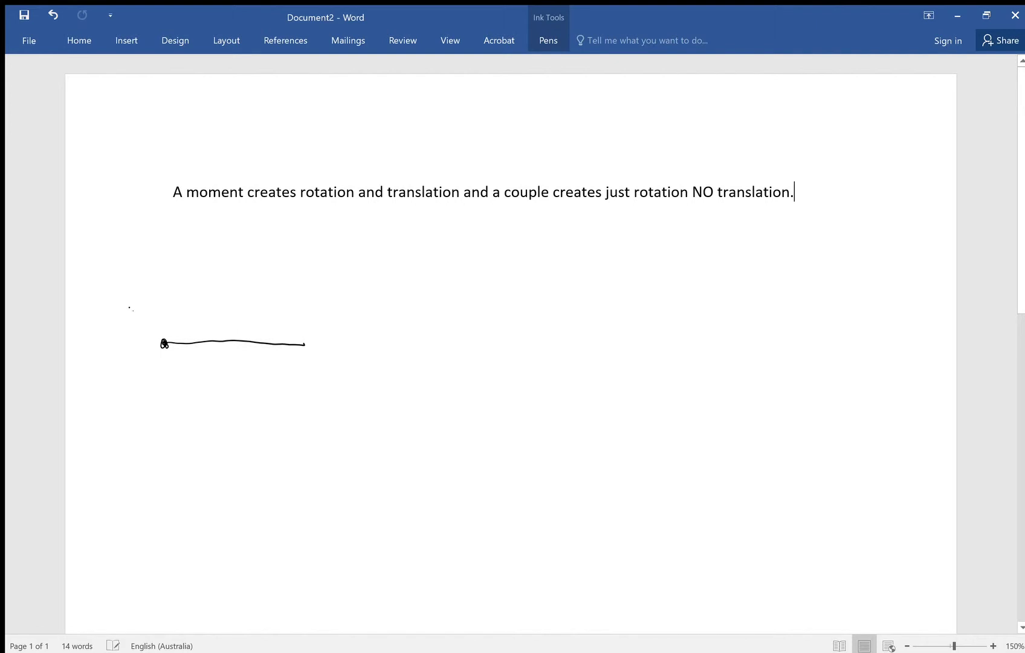
left_click_drag(134, 310, 177, 309)
mouse_move(180, 295)
left_mouse_down()
mouse_move(182, 312)
mouse_move(187, 294)
left_mouse_up()
left_click(159, 282)
mouse_move(296, 286)
left_mouse_down()
mouse_move(299, 330)
mouse_move(311, 322)
left_mouse_up()
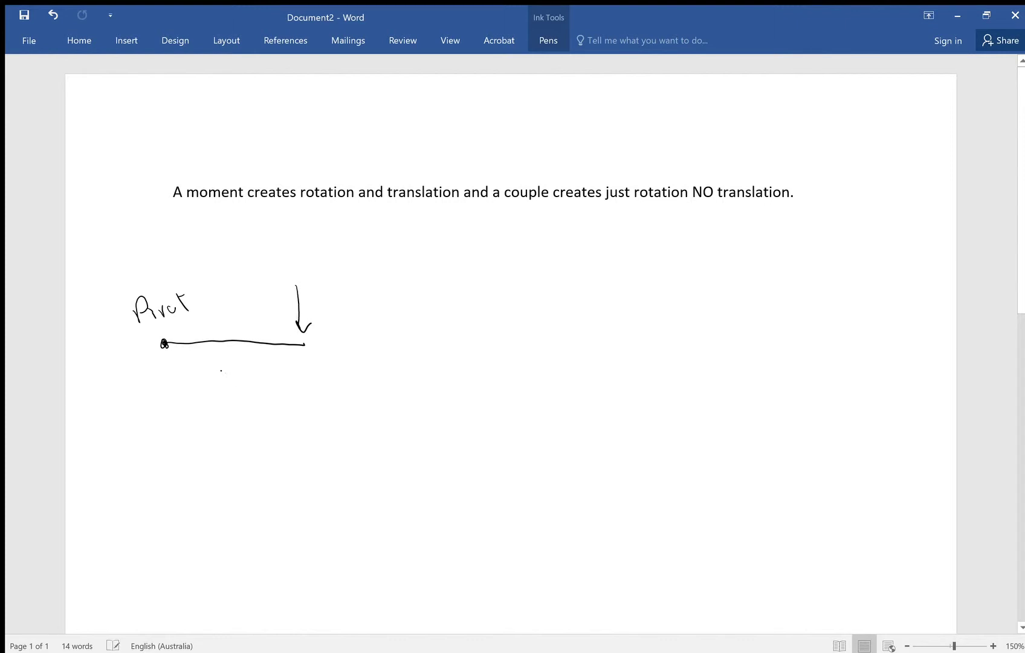
mouse_move(207, 390)
left_mouse_down()
mouse_move(219, 368)
mouse_move(239, 454)
mouse_move(225, 460)
left_mouse_up()
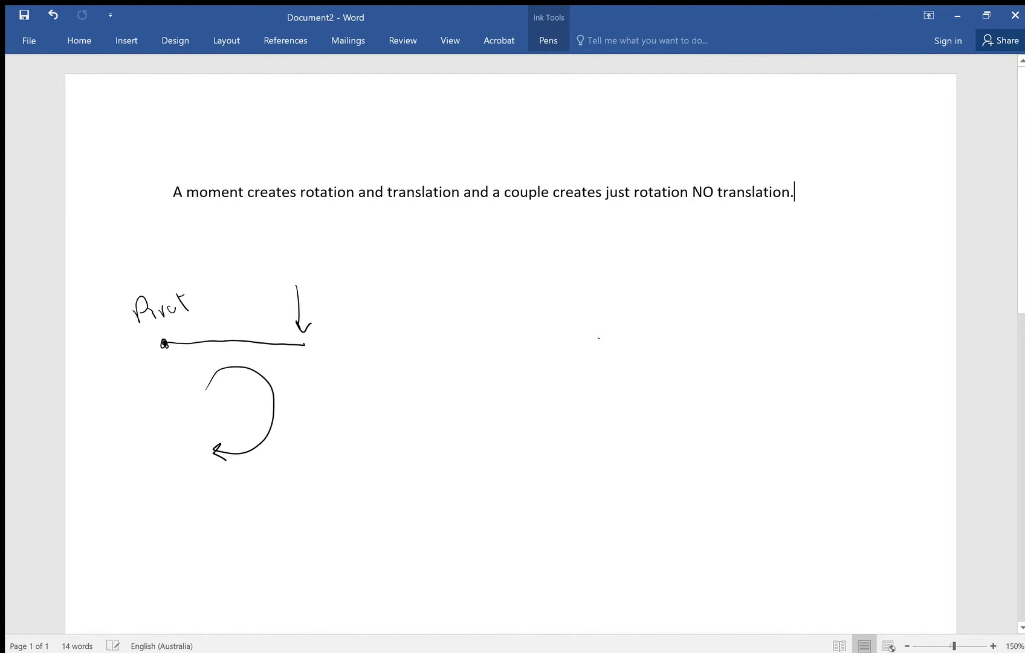
- Write 'moment' under the curved arrow and draw the couple diagram's top force arrow
mouse_move(156, 507)
left_mouse_down()
mouse_move(166, 493)
mouse_move(176, 502)
left_mouse_up()
left_click(181, 491)
left_click_drag(188, 493, 249, 502)
left_click_drag(246, 493, 259, 491)
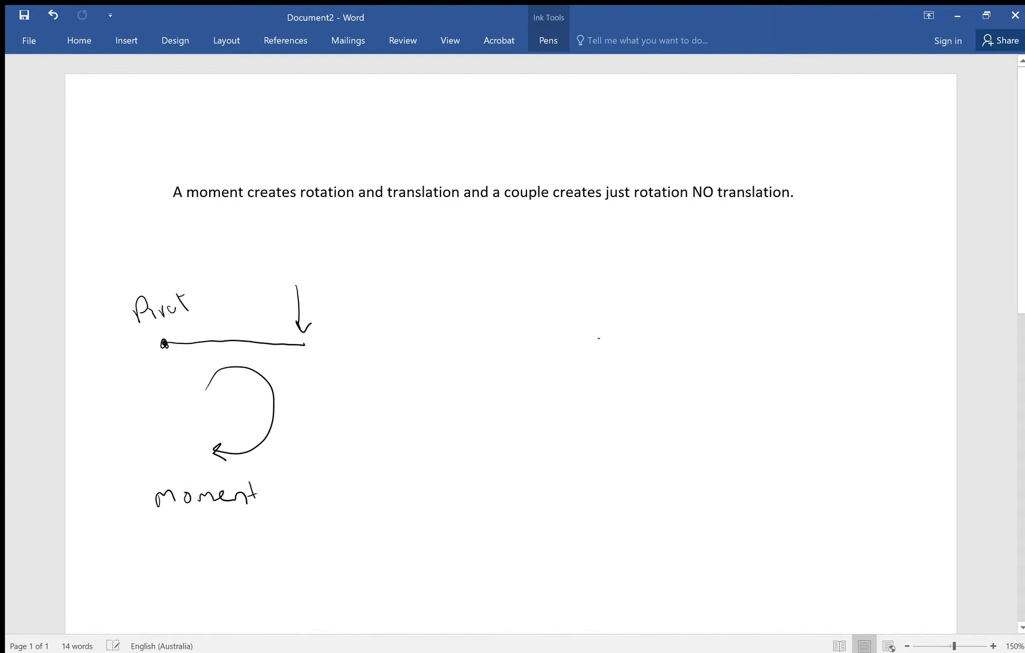
left_click_drag(499, 283, 570, 268)
mouse_move(464, 283)
left_mouse_down()
mouse_move(516, 280)
mouse_move(554, 293)
mouse_move(569, 275)
mouse_move(581, 394)
left_mouse_up()
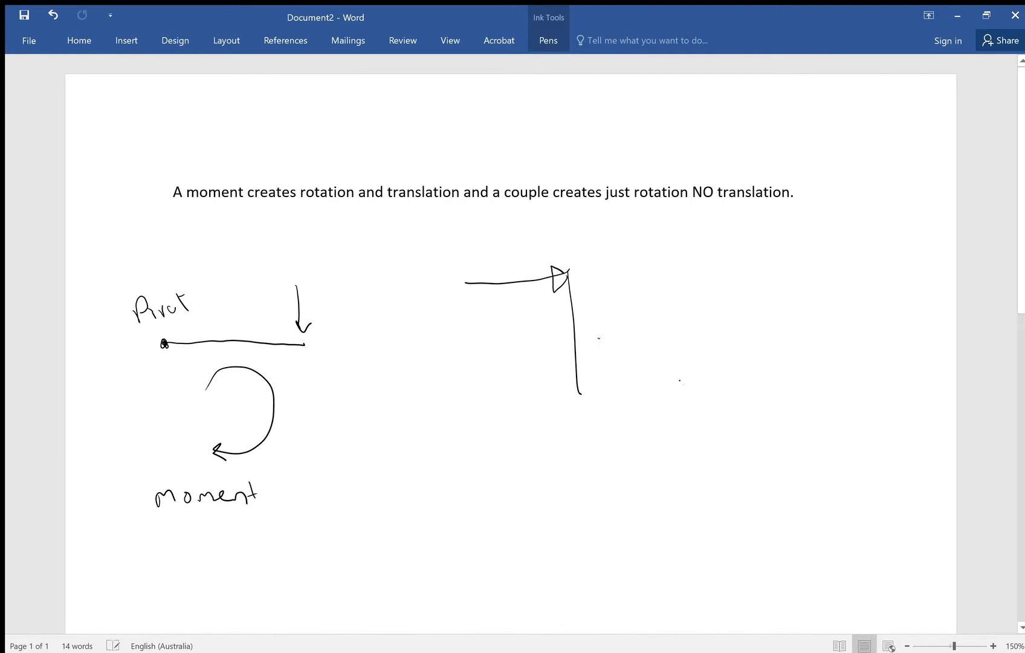
- Draw the left-pointing bottom force arrow and label both couple forces 10N
mouse_move(684, 385)
left_mouse_down()
mouse_move(590, 388)
mouse_move(601, 395)
left_mouse_up()
left_click_drag(495, 230, 498, 255)
mouse_move(512, 241)
left_mouse_down()
mouse_move(533, 249)
mouse_move(534, 233)
left_mouse_up()
left_click_drag(635, 411, 660, 406)
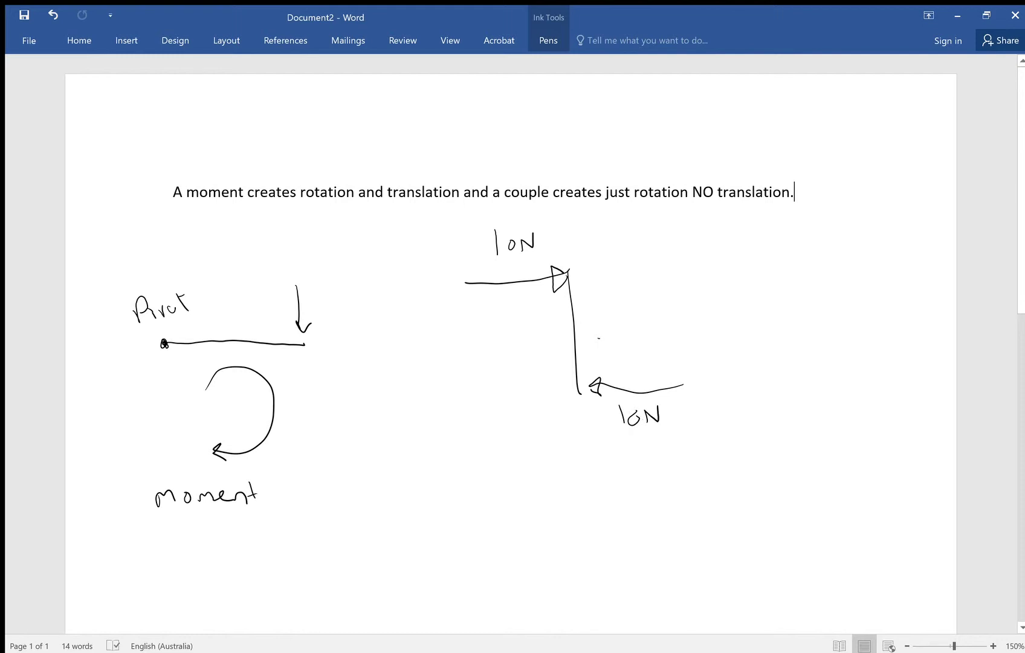
- Add F1 and F2 labels to the forces, an equals sign, and the note F1 = F2
mouse_move(438, 231)
left_mouse_down()
mouse_move(442, 256)
mouse_move(455, 234)
left_mouse_up()
mouse_move(444, 250)
left_mouse_down()
mouse_move(458, 248)
mouse_move(464, 262)
left_mouse_up()
left_click_drag(558, 402, 566, 422)
mouse_move(562, 405)
left_mouse_down()
mouse_move(582, 398)
mouse_move(576, 413)
mouse_move(590, 427)
left_mouse_up()
left_click_drag(473, 248, 481, 256)
mouse_move(651, 292)
left_mouse_down()
mouse_move(653, 310)
mouse_move(669, 292)
left_mouse_up()
mouse_move(649, 312)
left_mouse_down()
mouse_move(667, 310)
mouse_move(670, 325)
mouse_move(682, 300)
mouse_move(700, 319)
left_mouse_up()
mouse_move(692, 302)
left_mouse_down()
mouse_move(712, 298)
mouse_move(726, 333)
left_mouse_up()
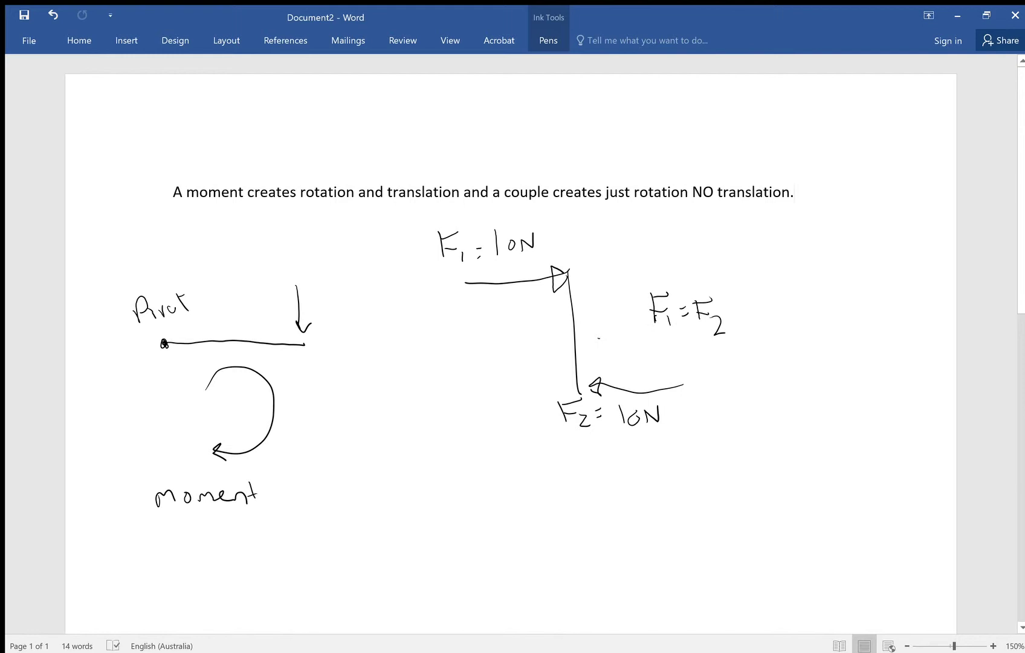
- Circle the pivot diagram's downward force and ring the F1 = 10N and F2 = 10N labels
mouse_move(287, 273)
left_mouse_down()
mouse_move(330, 314)
mouse_move(275, 296)
mouse_move(302, 272)
left_mouse_up()
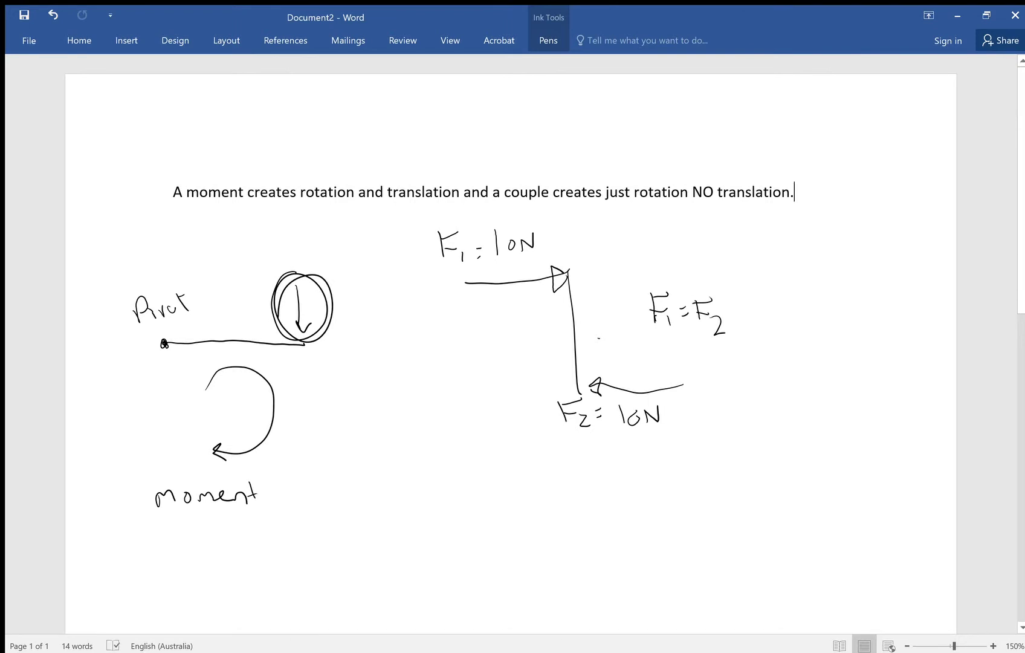
mouse_move(535, 219)
left_mouse_down()
mouse_move(541, 237)
mouse_move(538, 218)
left_mouse_up()
left_click(663, 425)
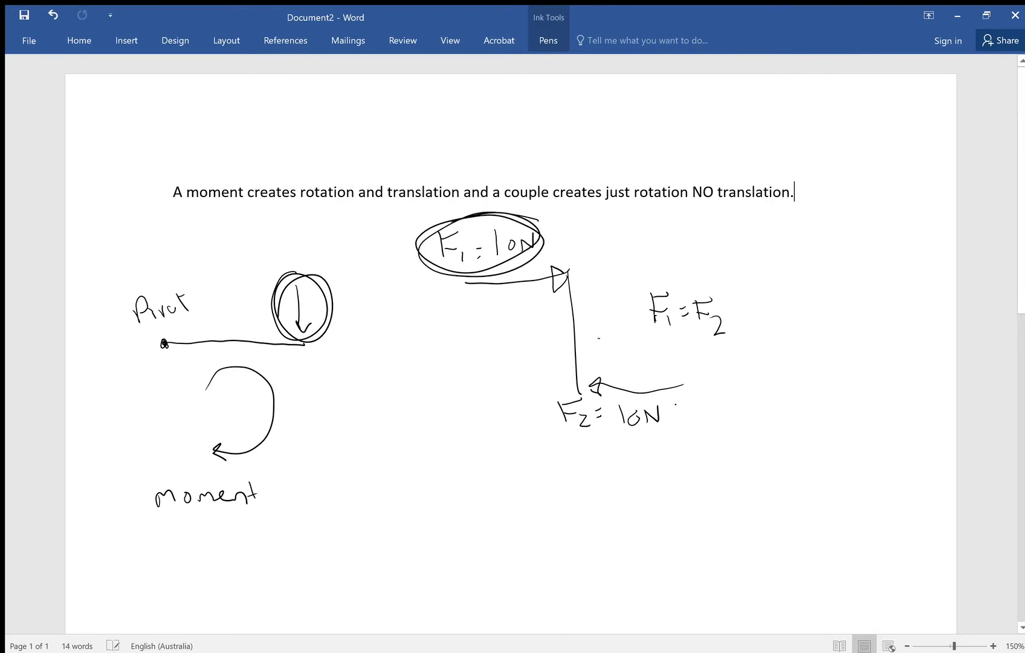
mouse_move(665, 399)
left_mouse_down()
mouse_move(660, 432)
mouse_move(604, 378)
mouse_move(562, 426)
left_mouse_up()
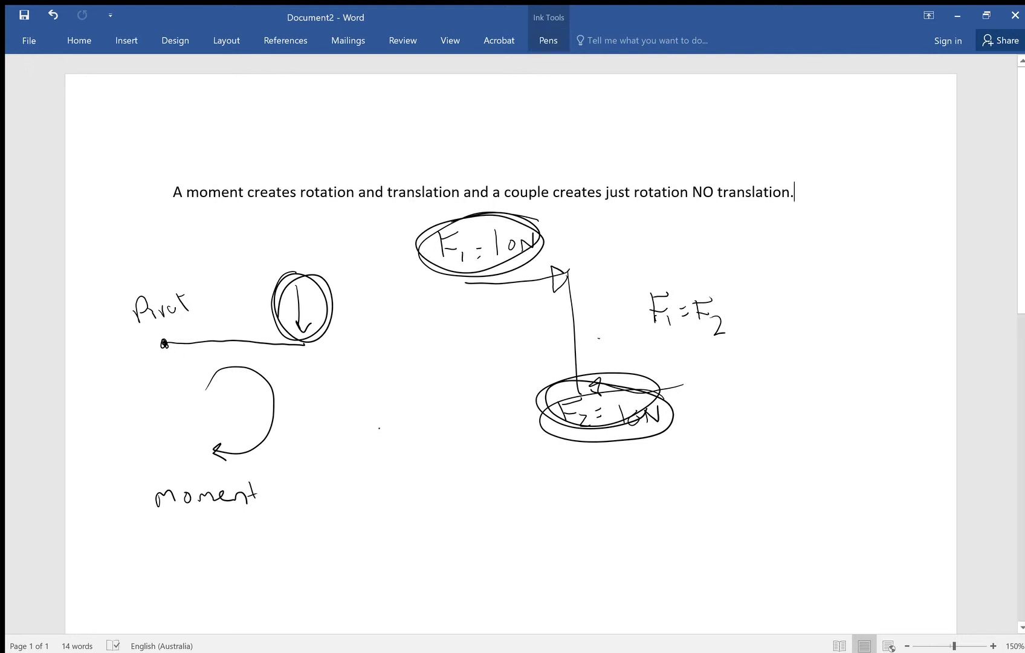
- Draw a second curved rotation arrow and a vertical line with ends labelled A and B
mouse_move(313, 392)
left_mouse_down()
mouse_move(333, 448)
mouse_move(321, 448)
mouse_move(325, 455)
left_mouse_up()
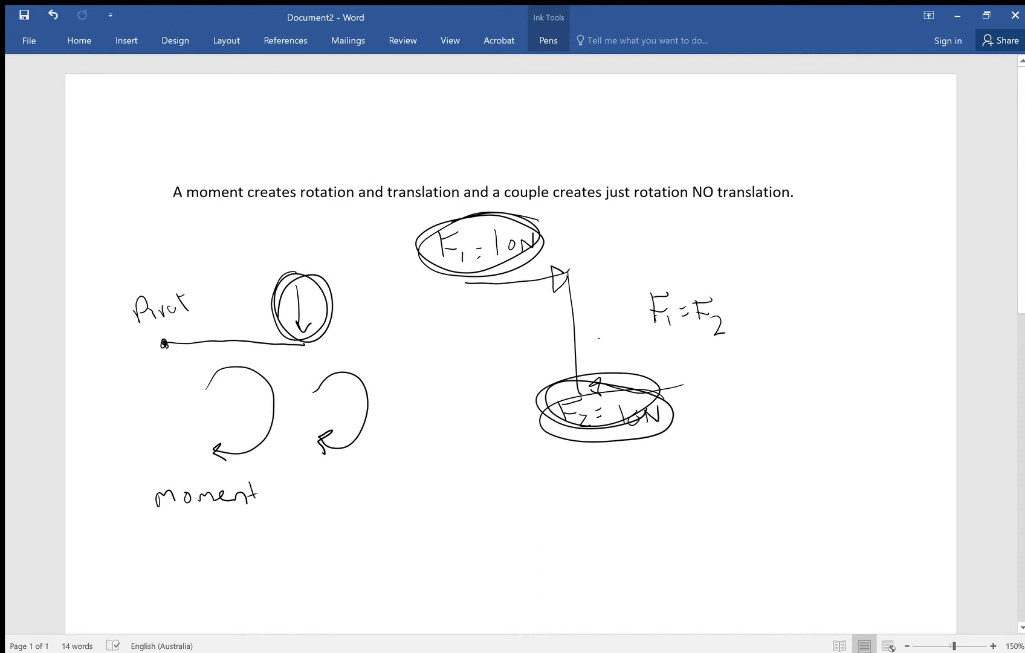
left_click_drag(450, 322, 453, 331)
mouse_move(454, 333)
left_mouse_down()
mouse_move(447, 420)
mouse_move(476, 307)
left_mouse_up()
left_click_drag(475, 309, 481, 320)
left_click_drag(461, 413, 463, 437)
left_click_drag(459, 413, 462, 439)
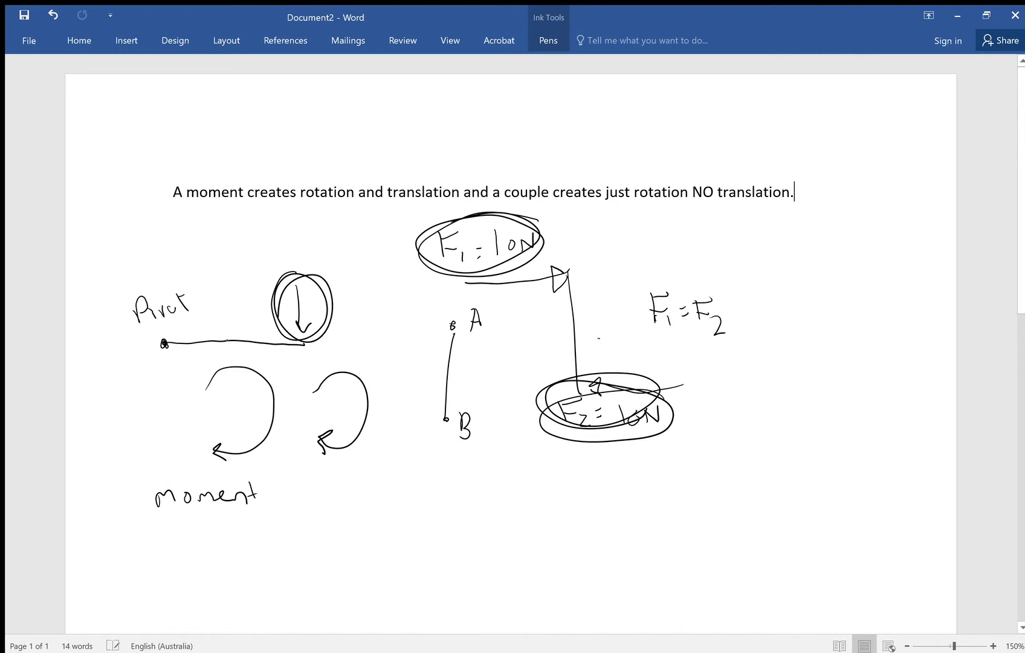
- Sketch an arc and long downward arrow below the bar, then erase the moment diagram and F1 = 10N label
mouse_move(233, 343)
left_mouse_down()
mouse_move(233, 365)
mouse_move(168, 379)
left_mouse_up()
left_click_drag(244, 451, 167, 380)
left_click_drag(200, 429, 223, 459)
left_click_drag(241, 409, 248, 583)
mouse_move(232, 559)
left_mouse_down()
mouse_move(264, 552)
mouse_move(244, 583)
left_mouse_up()
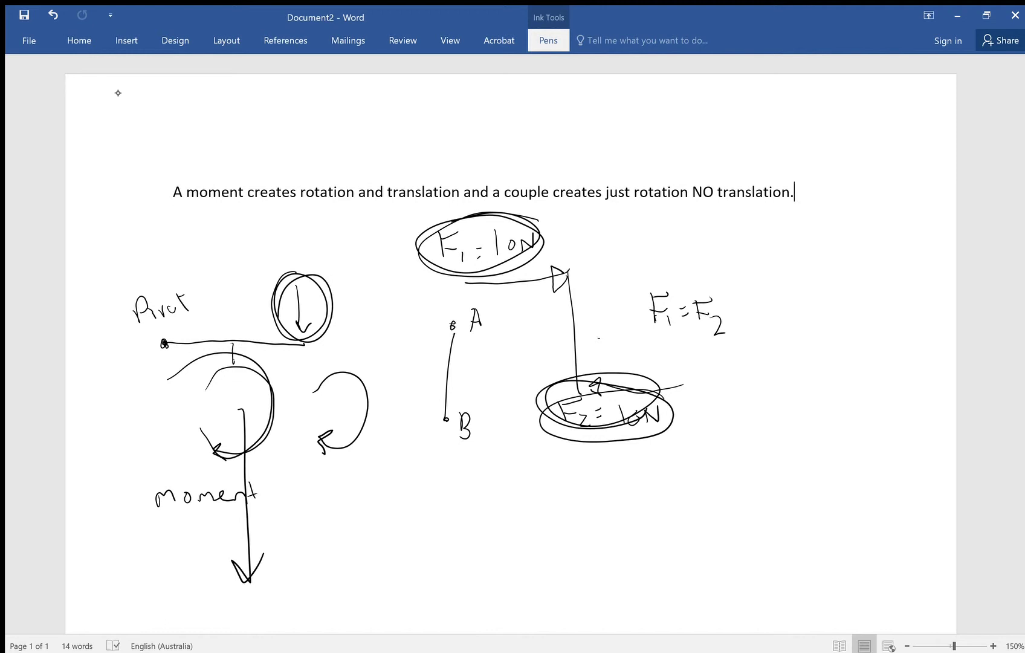
mouse_move(341, 418)
left_mouse_down()
mouse_move(327, 327)
mouse_move(311, 373)
mouse_move(231, 371)
mouse_move(163, 339)
mouse_move(187, 309)
mouse_move(229, 395)
mouse_move(254, 501)
mouse_move(167, 480)
mouse_move(154, 503)
mouse_move(467, 426)
left_mouse_up()
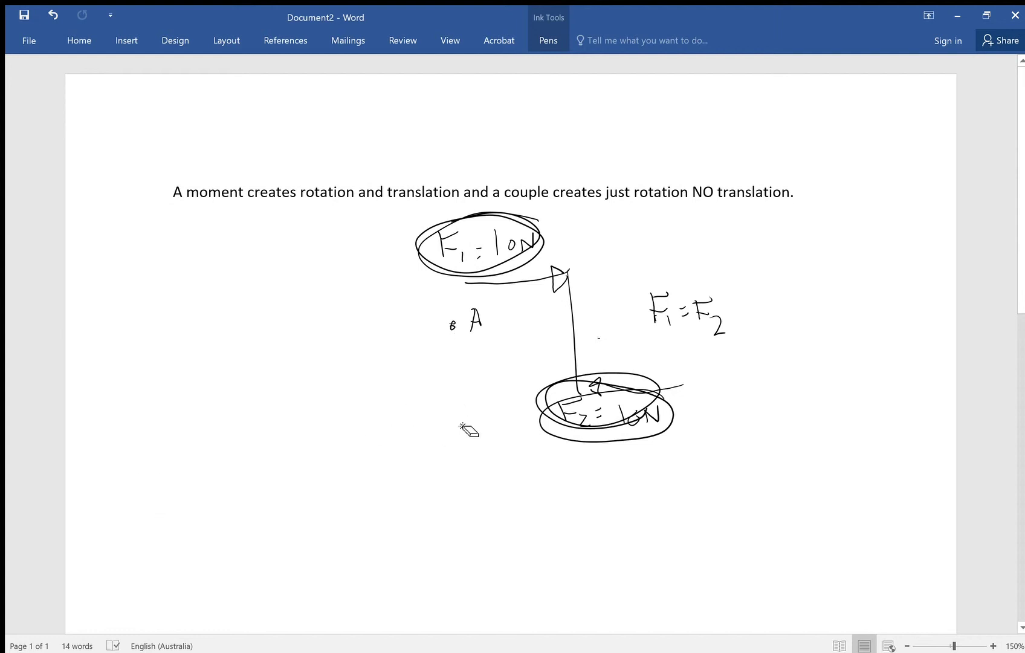
mouse_move(462, 334)
left_mouse_down()
mouse_move(442, 266)
mouse_move(477, 243)
mouse_move(563, 271)
mouse_move(550, 382)
mouse_move(581, 435)
mouse_move(604, 411)
mouse_move(636, 408)
mouse_move(663, 323)
mouse_move(728, 353)
left_mouse_up()
- Leave ink mode, then begin handwriting 'moment' below the sentence
key("Escape")
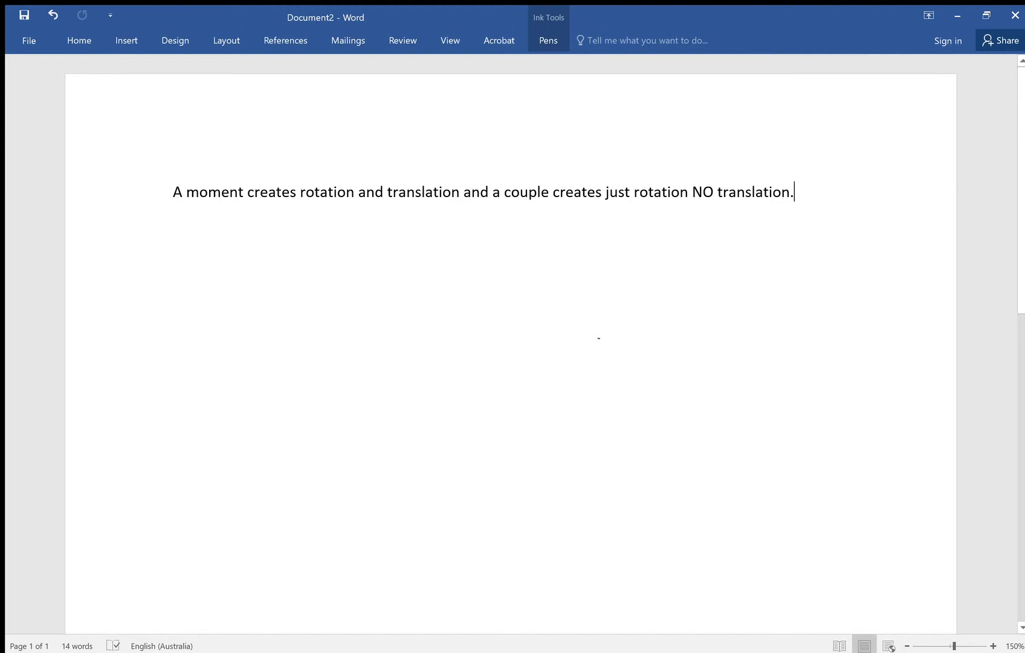
mouse_move(161, 262)
left_mouse_down()
mouse_move(164, 247)
mouse_move(235, 254)
mouse_move(271, 243)
mouse_move(279, 253)
left_mouse_up()
- Finish 'moment' and sketch a wharf box with a ship, its cabin and portholes, and a tugboat
mouse_move(284, 216)
left_mouse_down()
mouse_move(293, 241)
mouse_move(295, 231)
left_mouse_up()
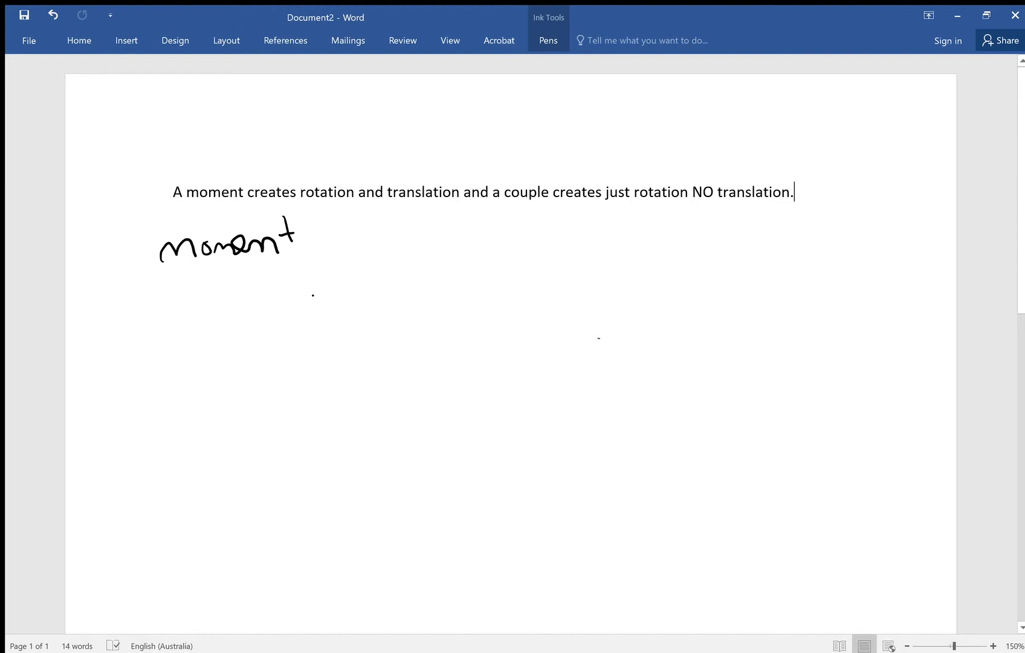
mouse_move(365, 299)
left_mouse_down()
mouse_move(137, 308)
mouse_move(126, 470)
mouse_move(186, 491)
mouse_move(372, 488)
mouse_move(371, 301)
left_mouse_up()
mouse_move(321, 385)
left_mouse_down()
mouse_move(290, 374)
mouse_move(178, 397)
mouse_move(233, 416)
mouse_move(339, 400)
mouse_move(309, 383)
mouse_move(226, 408)
mouse_move(292, 399)
mouse_move(292, 409)
left_mouse_up()
mouse_move(283, 393)
left_mouse_down()
mouse_move(275, 403)
mouse_move(280, 394)
left_mouse_up()
left_click_drag(271, 396, 240, 402)
left_click_drag(240, 403, 233, 390)
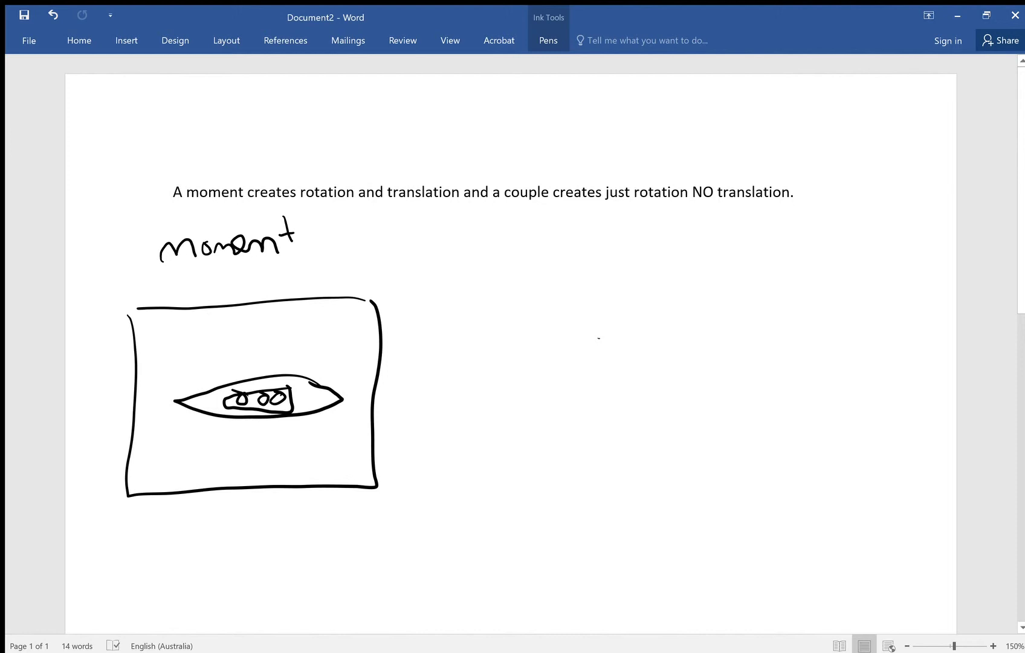
mouse_move(330, 347)
left_mouse_down()
mouse_move(337, 373)
mouse_move(336, 341)
mouse_move(341, 459)
mouse_move(345, 448)
left_mouse_up()
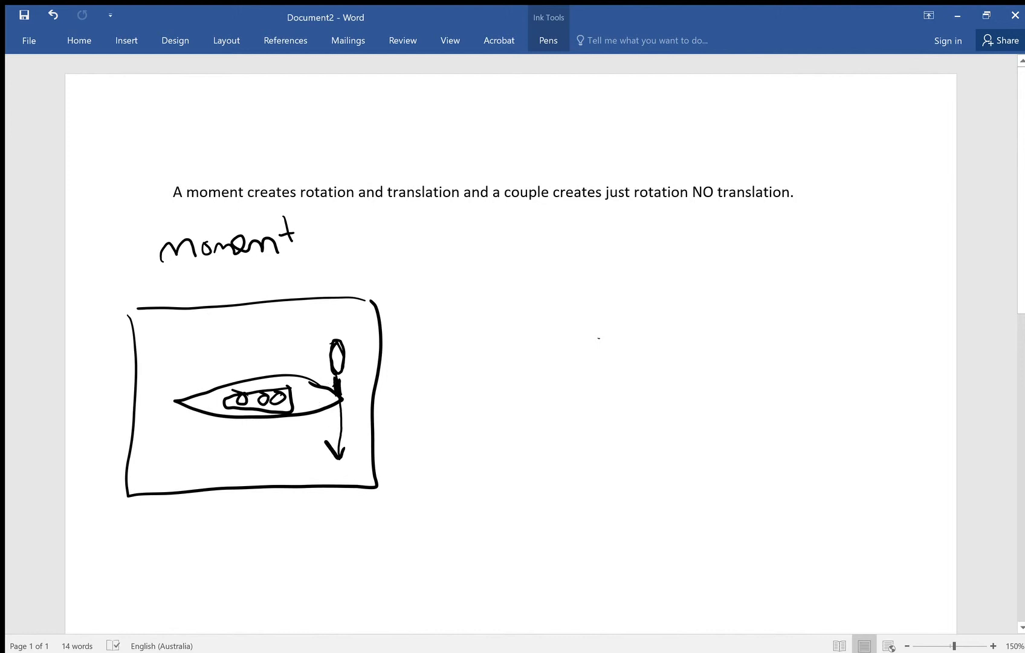
- Retrace the box's base, handwrite WHARF beneath it, and darken the tug arrow
mouse_move(369, 485)
left_mouse_down()
mouse_move(146, 510)
mouse_move(115, 490)
left_mouse_up()
mouse_move(188, 525)
left_mouse_down()
mouse_move(199, 539)
mouse_move(216, 527)
left_mouse_up()
left_click_drag(219, 528, 222, 536)
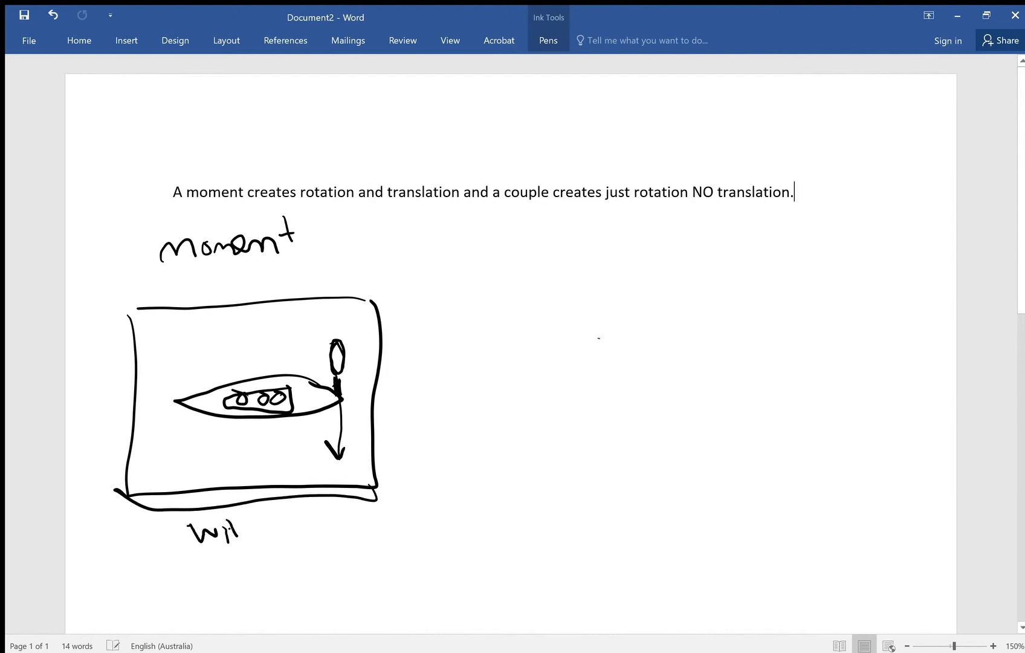
left_click_drag(221, 533, 235, 530)
mouse_move(240, 540)
left_mouse_down()
mouse_move(246, 522)
mouse_move(254, 539)
mouse_move(255, 531)
left_mouse_up()
left_click_drag(261, 521, 263, 537)
mouse_move(256, 523)
left_mouse_down()
mouse_move(270, 521)
mouse_move(271, 539)
mouse_move(282, 539)
left_mouse_up()
mouse_move(271, 523)
left_mouse_down()
mouse_move(294, 518)
mouse_move(295, 526)
left_mouse_up()
left_click_drag(334, 332, 333, 453)
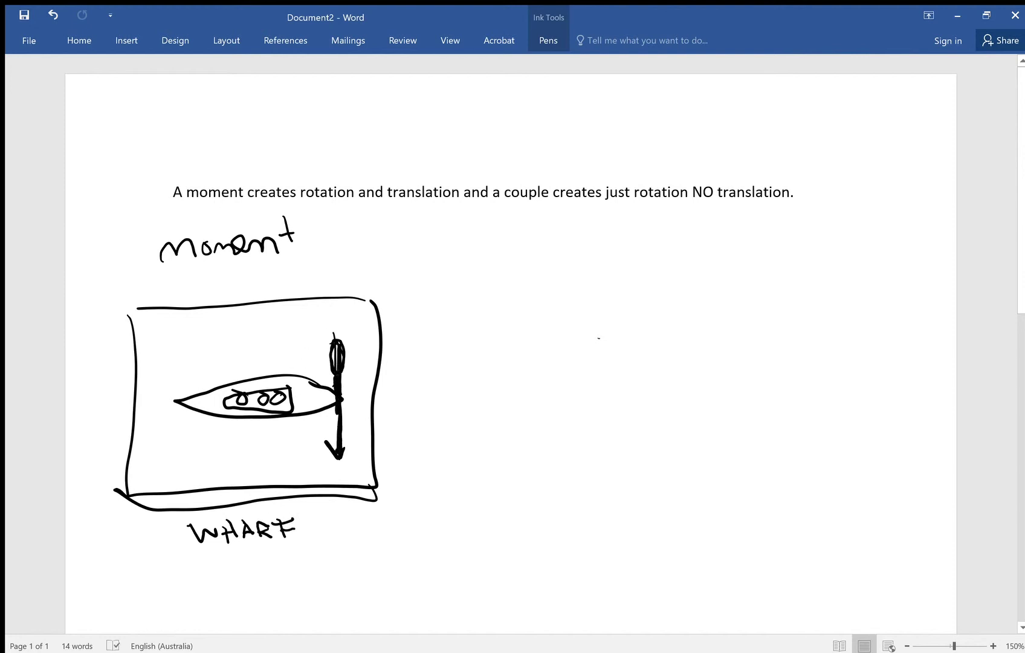
- Circle the boat to show rotation and add downward arrows beneath it
mouse_move(251, 460)
left_mouse_down()
mouse_move(172, 398)
mouse_move(259, 322)
mouse_move(346, 417)
mouse_move(301, 469)
mouse_move(319, 460)
left_mouse_up()
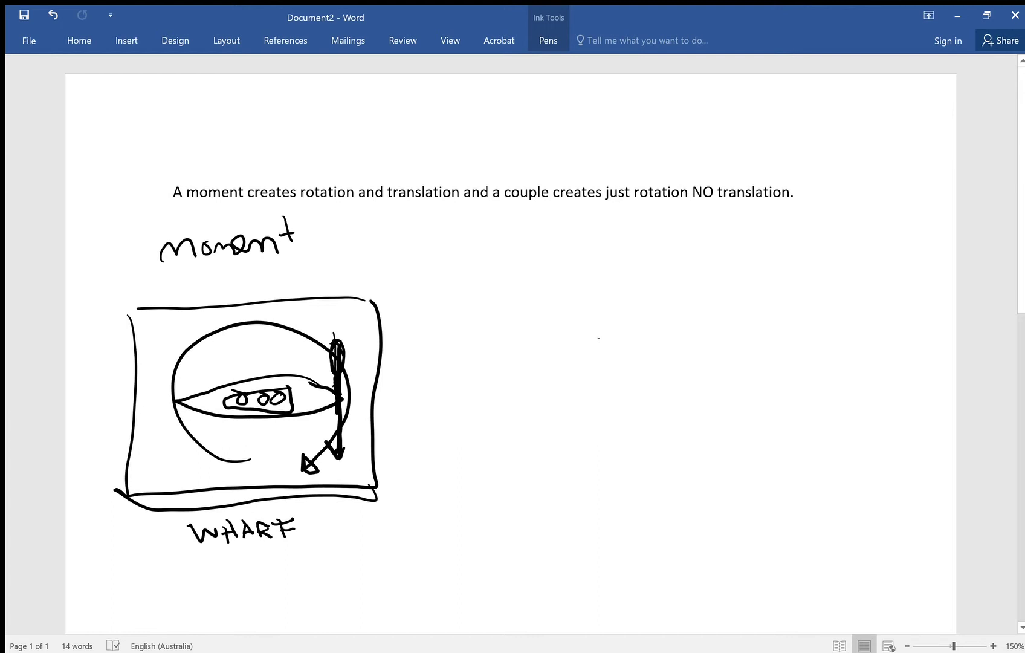
left_click_drag(211, 427, 213, 469)
mouse_move(207, 458)
left_mouse_down()
mouse_move(251, 445)
mouse_move(252, 468)
left_mouse_up()
mouse_move(242, 457)
left_mouse_down()
mouse_move(283, 464)
mouse_move(314, 455)
left_mouse_up()
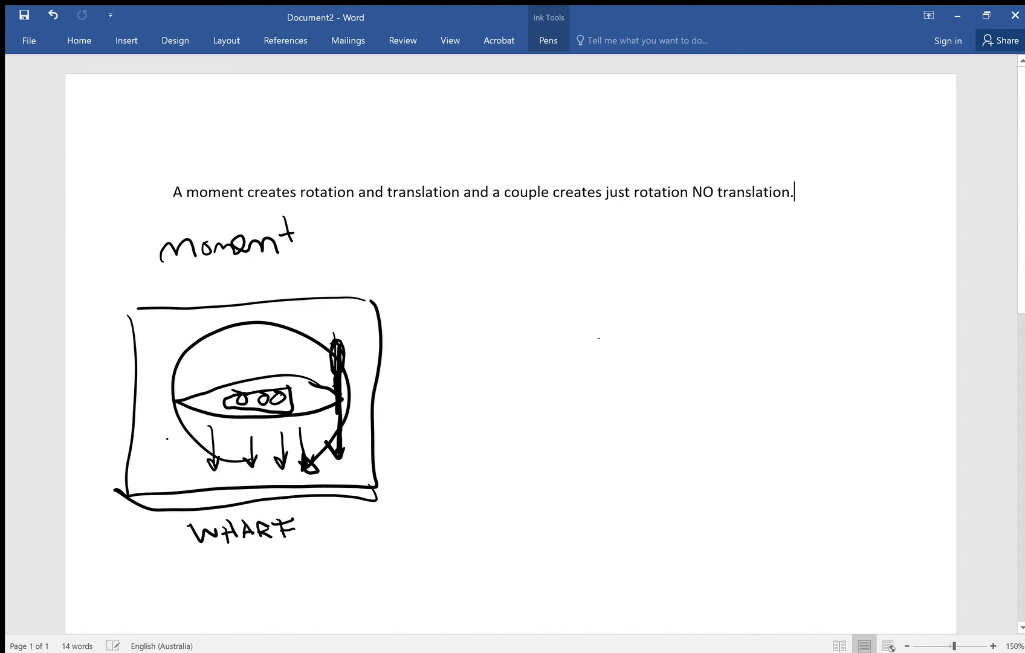
left_click_drag(185, 427, 188, 469)
left_click_drag(180, 462, 202, 463)
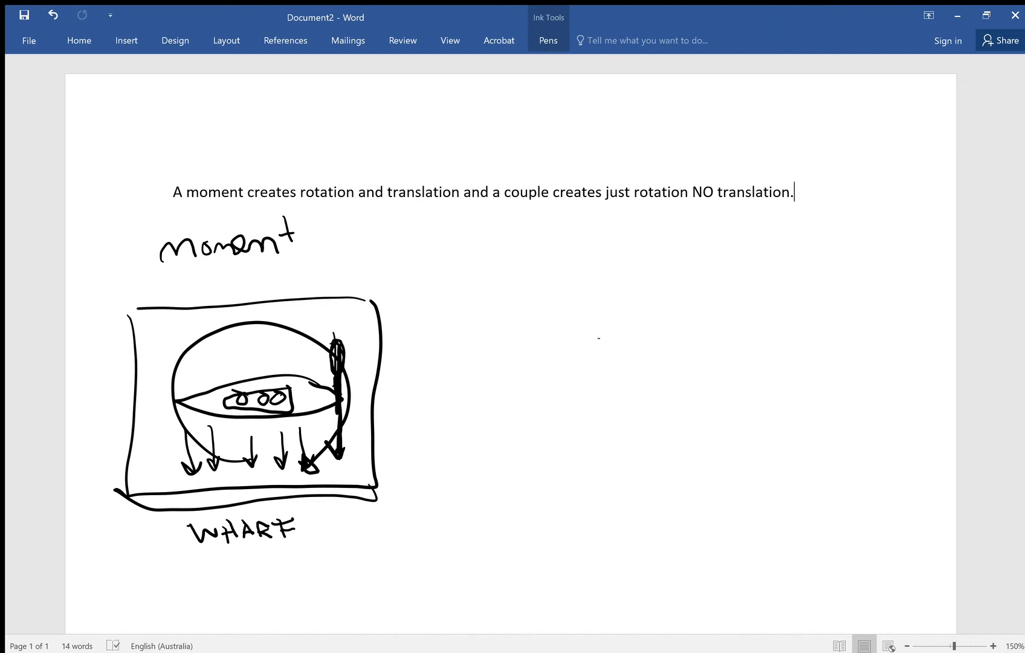
- Draw a second box and write WHARF under it
left_click_drag(552, 285, 548, 466)
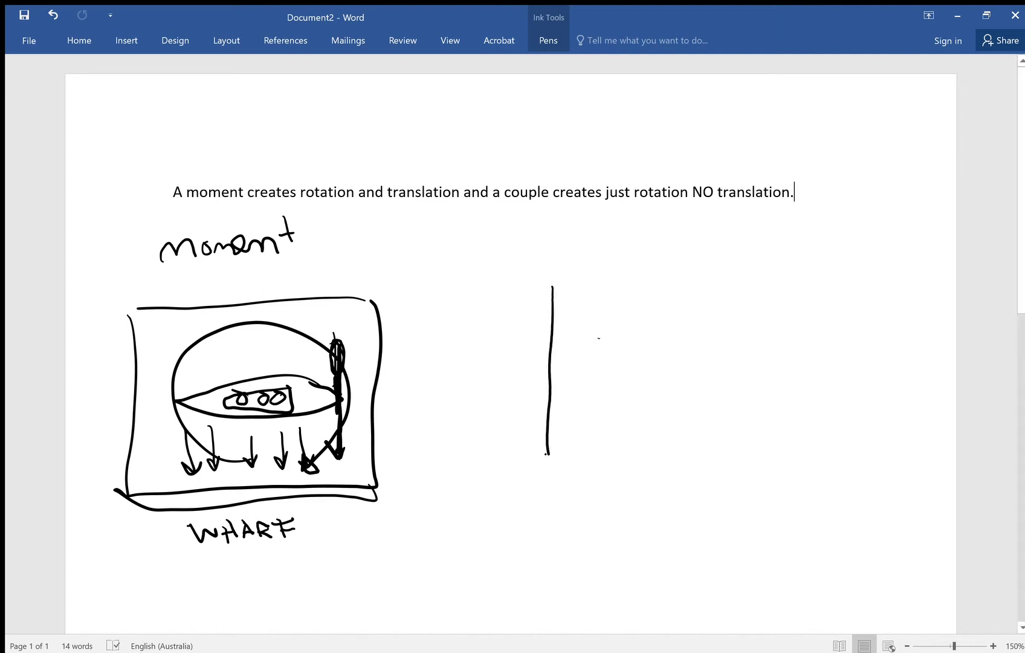
mouse_move(547, 282)
left_mouse_down()
mouse_move(774, 287)
mouse_move(773, 449)
mouse_move(588, 463)
mouse_move(545, 503)
mouse_move(744, 479)
mouse_move(773, 455)
left_mouse_up()
mouse_move(599, 499)
left_mouse_down()
mouse_move(642, 524)
mouse_move(654, 513)
left_mouse_up()
mouse_move(654, 500)
left_mouse_down()
mouse_move(654, 515)
mouse_move(686, 518)
left_mouse_up()
left_click_drag(683, 499, 704, 511)
left_click_drag(707, 492, 706, 514)
left_click_drag(702, 497, 717, 492)
- Sketch the ship with cabin and portholes inside the second box, plus tugboats at its ends
mouse_move(747, 362)
left_mouse_down()
mouse_move(586, 357)
mouse_move(639, 386)
mouse_move(749, 363)
mouse_move(626, 374)
mouse_move(698, 377)
mouse_move(695, 353)
left_mouse_up()
left_click(693, 352)
mouse_move(688, 363)
left_mouse_down()
mouse_move(676, 367)
mouse_move(687, 363)
left_mouse_up()
left_click(655, 367)
mouse_move(661, 364)
left_mouse_down()
mouse_move(669, 371)
mouse_move(639, 373)
left_mouse_up()
mouse_move(749, 355)
left_mouse_down()
mouse_move(729, 337)
mouse_move(743, 314)
mouse_move(733, 360)
left_mouse_up()
left_click(567, 419)
mouse_move(578, 388)
left_mouse_down()
mouse_move(572, 427)
mouse_move(562, 310)
mouse_move(572, 323)
left_mouse_up()
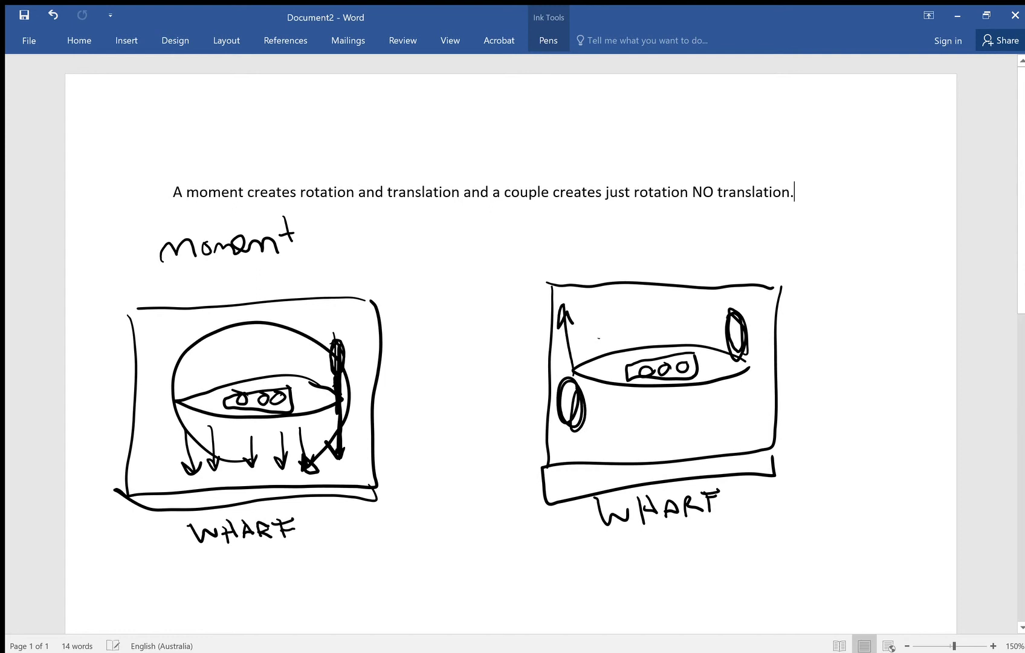
- Draw up and down tug force arrows labelled F1 and F2, and write F=F₂ under WHARF
left_click_drag(738, 362, 737, 430)
left_click_drag(727, 416, 745, 415)
mouse_move(585, 297)
left_mouse_down()
mouse_move(584, 312)
mouse_move(598, 295)
left_mouse_up()
left_click_drag(585, 304, 607, 317)
mouse_move(721, 425)
left_mouse_down()
mouse_move(720, 435)
mouse_move(732, 422)
mouse_move(745, 448)
left_mouse_up()
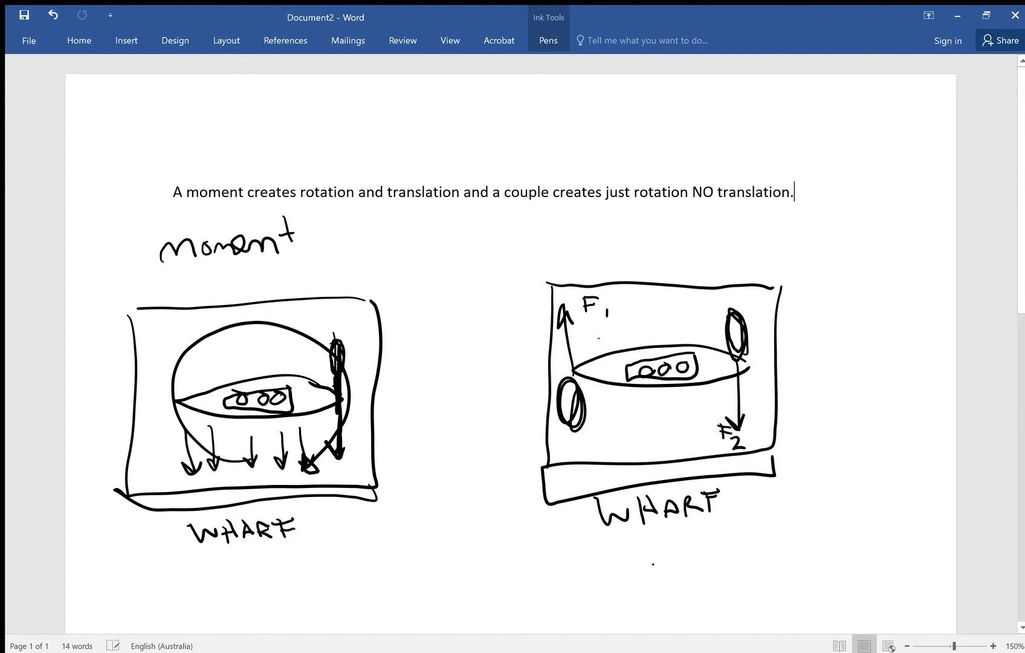
mouse_move(629, 547)
left_mouse_down()
mouse_move(629, 569)
mouse_move(645, 539)
left_mouse_up()
left_click_drag(630, 555, 668, 539)
mouse_move(653, 550)
left_mouse_down()
mouse_move(669, 548)
mouse_move(681, 566)
mouse_move(697, 533)
left_mouse_up()
mouse_move(681, 553)
left_mouse_down()
mouse_move(698, 547)
mouse_move(718, 572)
left_mouse_up()
- Write the COUPLE heading above the sketch and a downward arrow between the two sketches
mouse_move(606, 223)
left_mouse_down()
mouse_move(626, 248)
mouse_move(640, 239)
mouse_move(676, 251)
left_mouse_up()
mouse_move(673, 231)
left_mouse_down()
mouse_move(673, 245)
mouse_move(703, 254)
left_mouse_up()
mouse_move(709, 233)
left_mouse_down()
mouse_move(725, 233)
mouse_move(725, 255)
left_mouse_up()
left_click_drag(709, 244, 724, 244)
left_click_drag(630, 237, 643, 232)
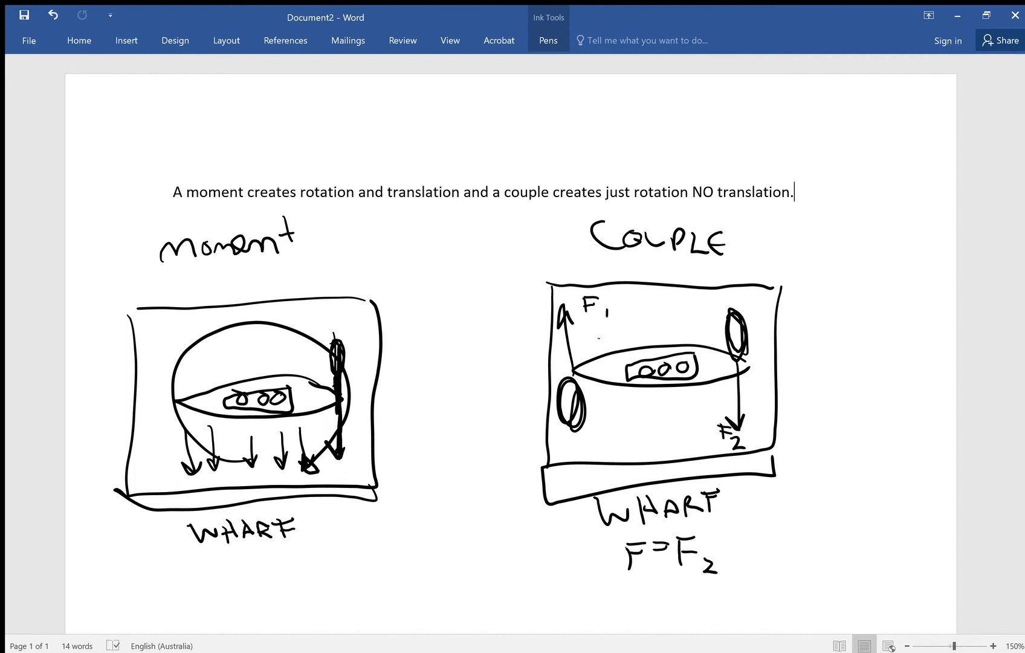
mouse_move(440, 353)
left_mouse_down()
mouse_move(441, 450)
mouse_move(460, 429)
left_mouse_up()
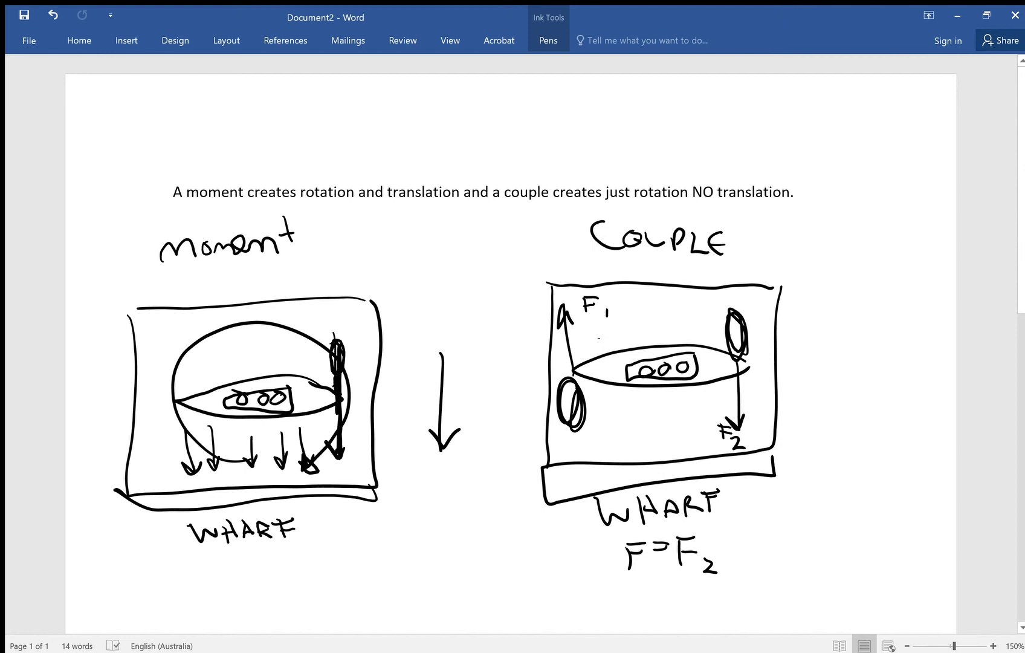
- Add a crossed-out upward arrow, a bold downward arrow, and a pivot mark at the boat's left end
mouse_move(443, 551)
left_mouse_down()
mouse_move(443, 469)
mouse_move(455, 481)
mouse_move(417, 533)
left_mouse_up()
left_click_drag(477, 539, 393, 471)
mouse_move(409, 355)
left_mouse_down()
mouse_move(408, 463)
mouse_move(399, 351)
mouse_move(403, 434)
left_mouse_up()
left_click_drag(390, 435, 400, 451)
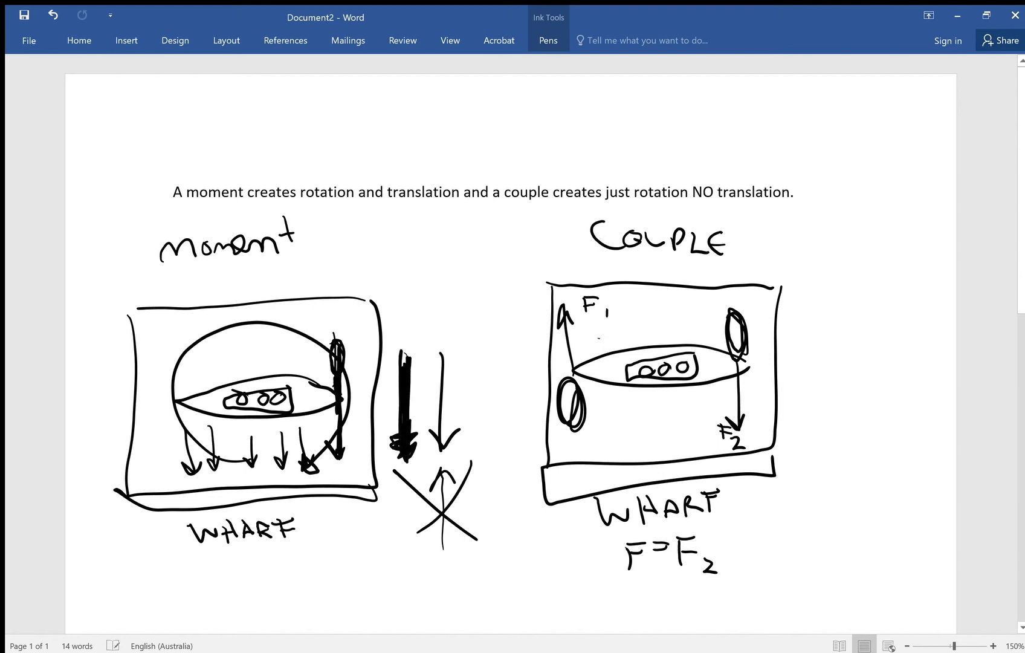
mouse_move(180, 392)
left_mouse_down()
mouse_move(168, 401)
mouse_move(186, 412)
mouse_move(179, 395)
left_mouse_up()
- Thicken and extend the moment sketch's tug arrow, and draw an upward arrow right of the couple sketch
mouse_move(343, 372)
left_mouse_down()
mouse_move(342, 448)
mouse_move(331, 441)
left_mouse_up()
mouse_move(342, 379)
left_mouse_down()
mouse_move(340, 461)
mouse_move(314, 440)
mouse_move(353, 440)
left_mouse_up()
left_click_drag(353, 440, 339, 464)
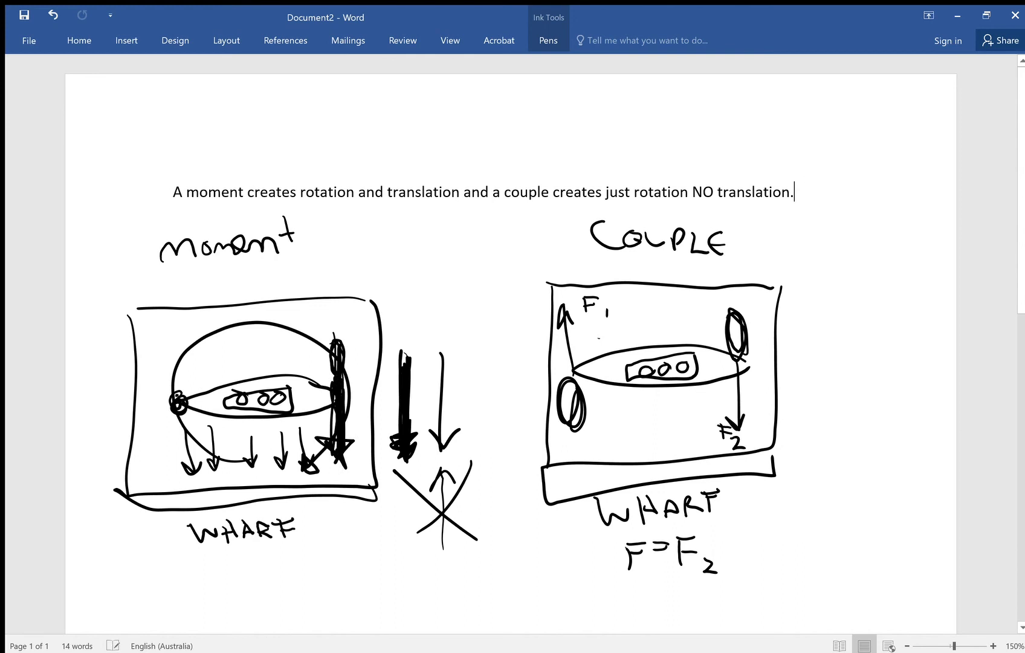
left_click_drag(841, 373, 838, 310)
mouse_move(826, 323)
left_mouse_down()
mouse_move(835, 309)
mouse_move(841, 319)
left_mouse_up()
- Turn the arrow beside the couple box into a circled double arrow and cross it out
mouse_move(833, 315)
left_mouse_down()
mouse_move(838, 379)
mouse_move(858, 362)
left_mouse_up()
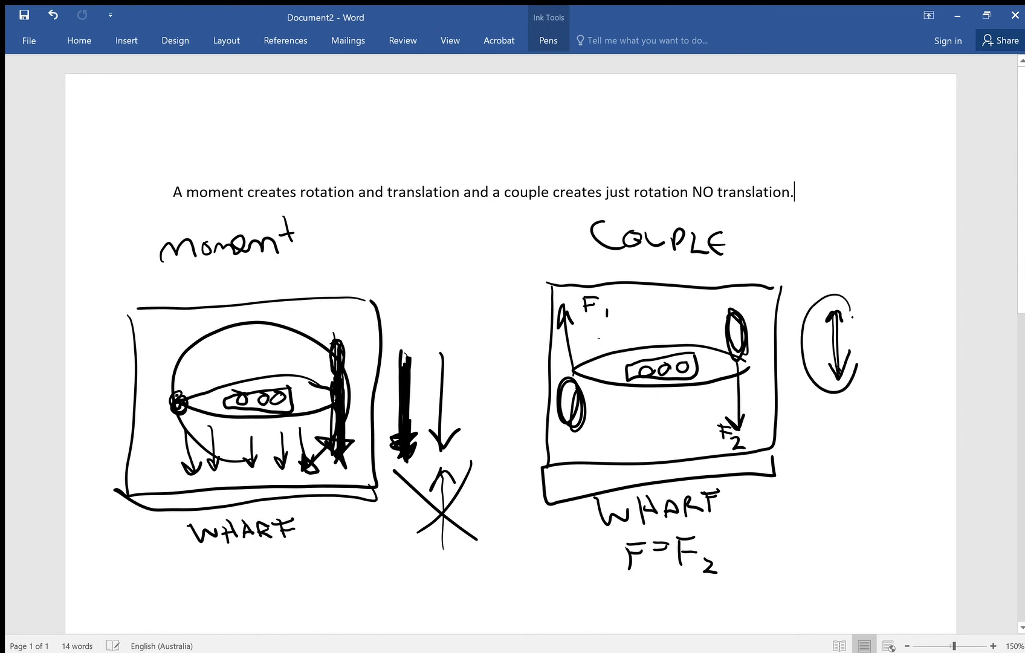
left_click_drag(862, 286, 799, 393)
left_click_drag(791, 289, 872, 400)
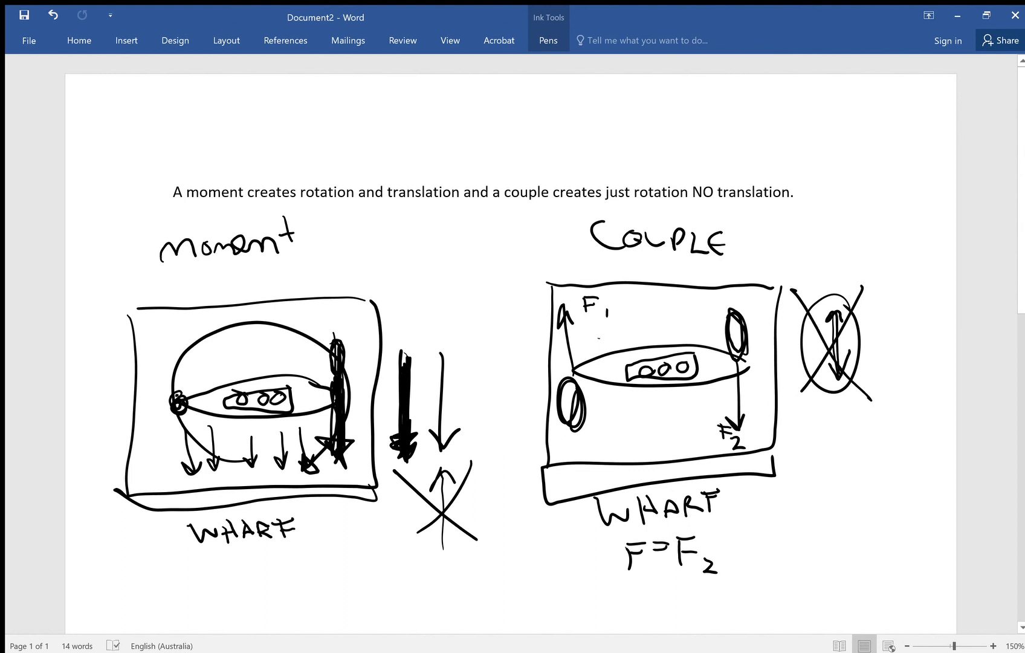
- Draw a rotation arc around the couple ship and strike through downward arrows beneath it
mouse_move(623, 441)
left_mouse_down()
mouse_move(578, 342)
mouse_move(747, 370)
mouse_move(680, 417)
mouse_move(693, 434)
left_mouse_up()
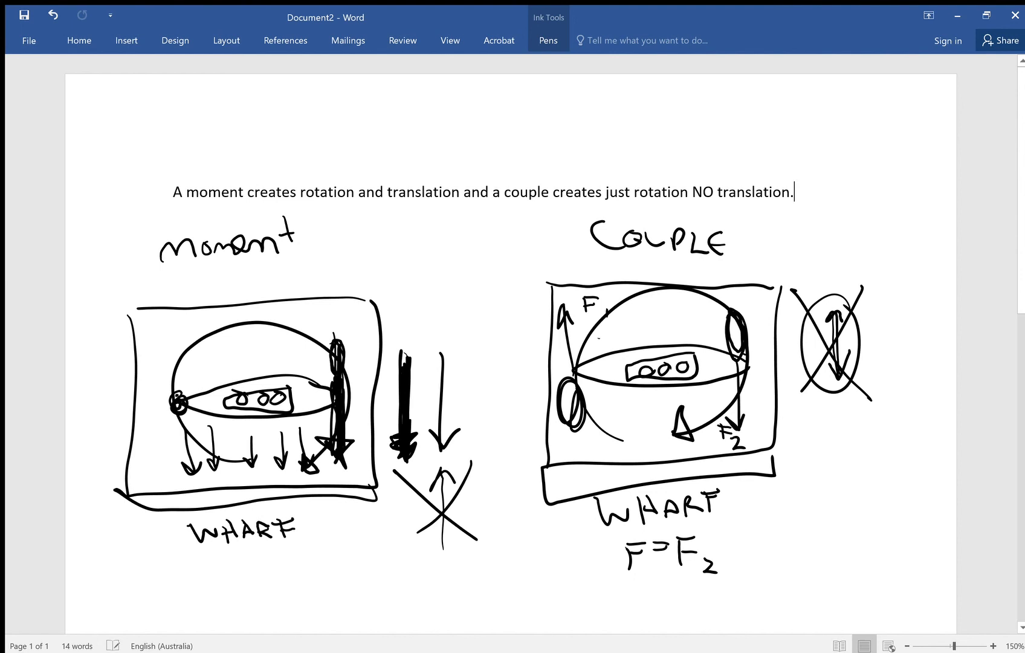
left_click_drag(620, 403, 622, 449)
left_click_drag(611, 431, 623, 448)
left_click_drag(642, 405, 647, 451)
left_click_drag(660, 410, 640, 450)
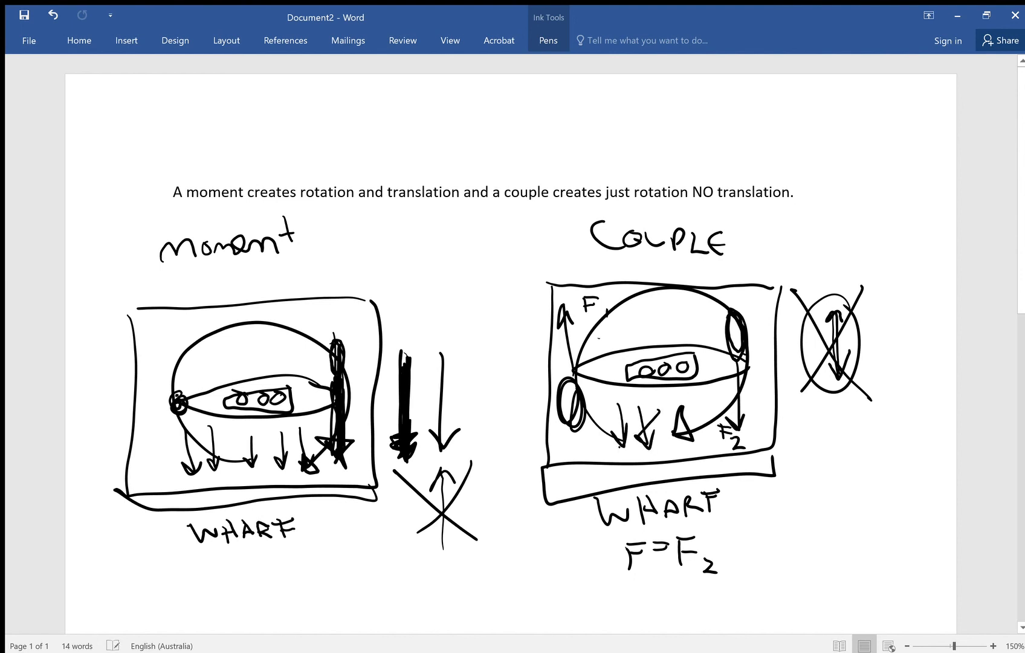
left_click_drag(581, 387, 672, 450)
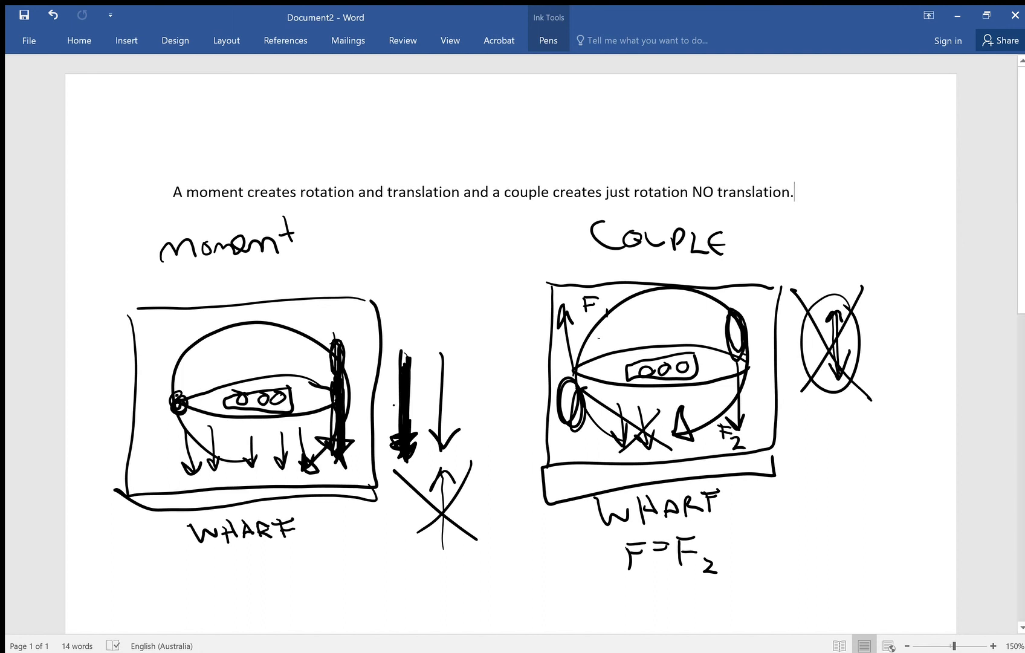
- Darken the bold downward arrow's shaft and ring the COUPLE heading
mouse_move(402, 357)
left_mouse_down()
mouse_move(397, 417)
mouse_move(407, 434)
mouse_move(391, 451)
left_mouse_up()
left_click_drag(397, 346, 396, 416)
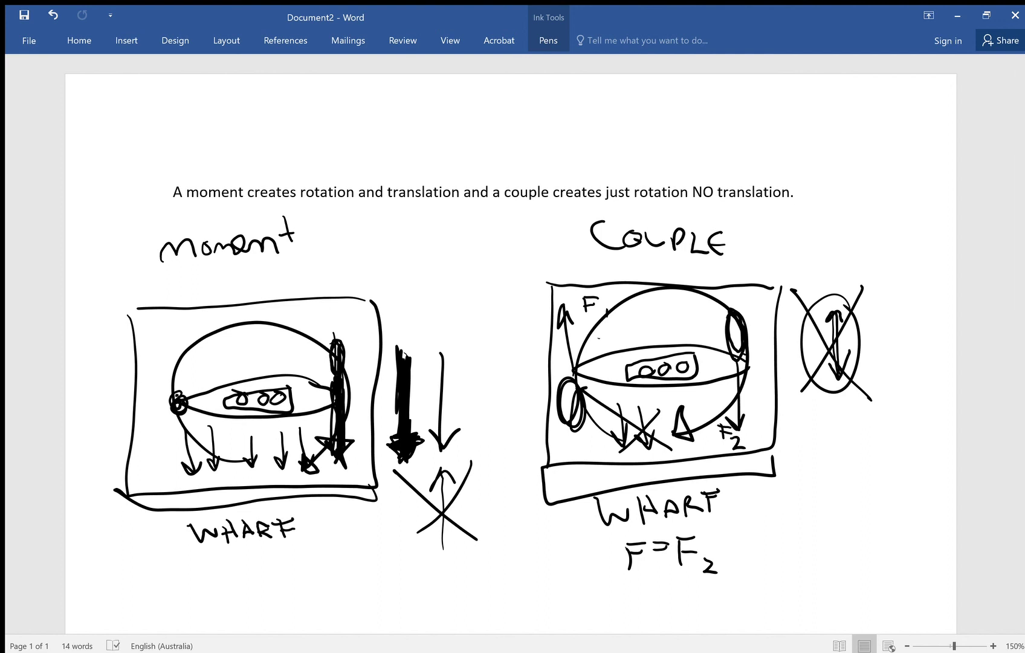
mouse_move(737, 270)
left_mouse_down()
mouse_move(620, 276)
mouse_move(692, 197)
mouse_move(706, 286)
left_mouse_up()
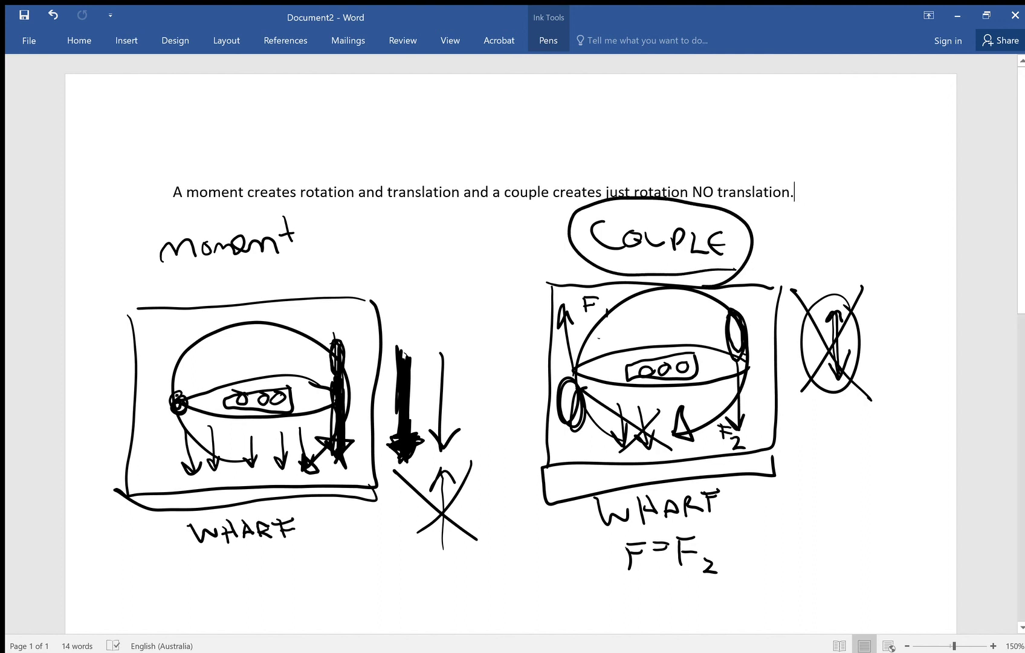